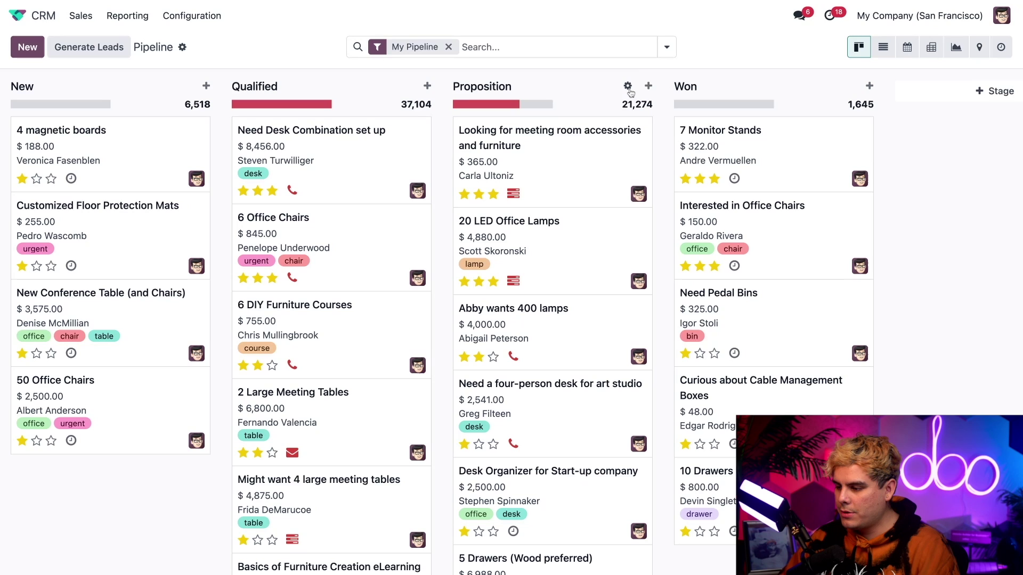
- From the Proposition stage's gear menu, open the opportunity automations and start a new rule
left_click(628, 87)
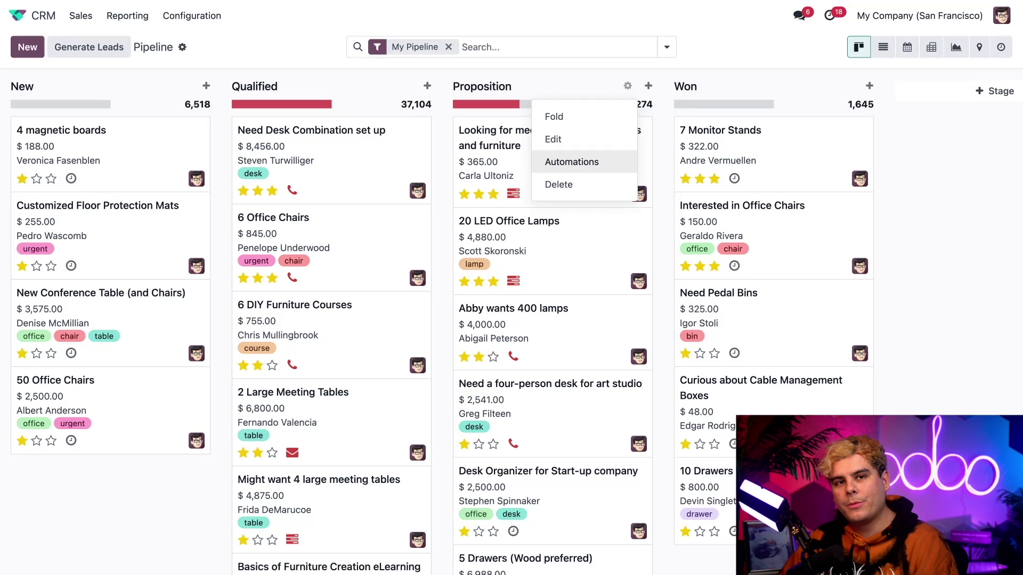
left_click(590, 160)
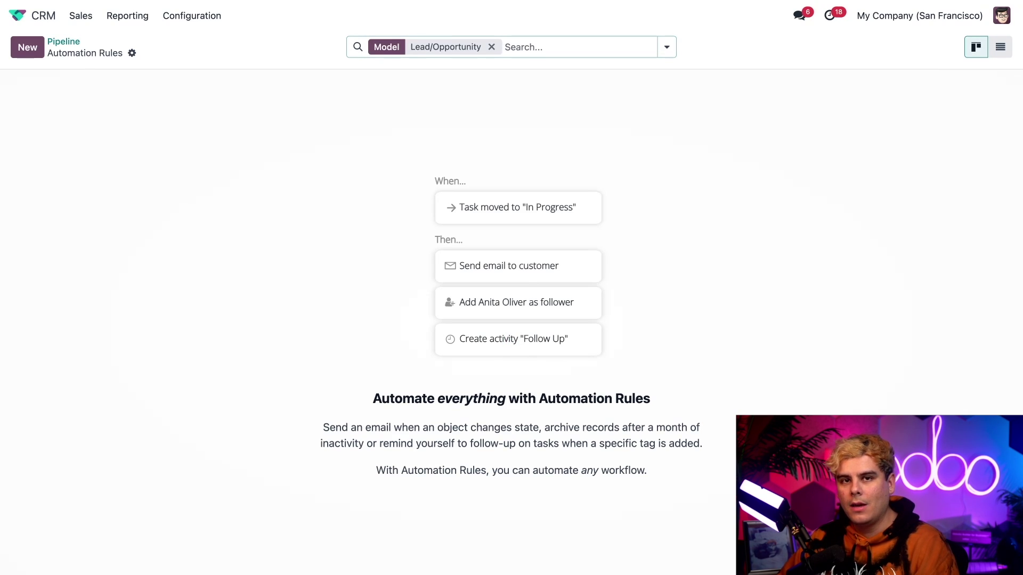
left_click(29, 55)
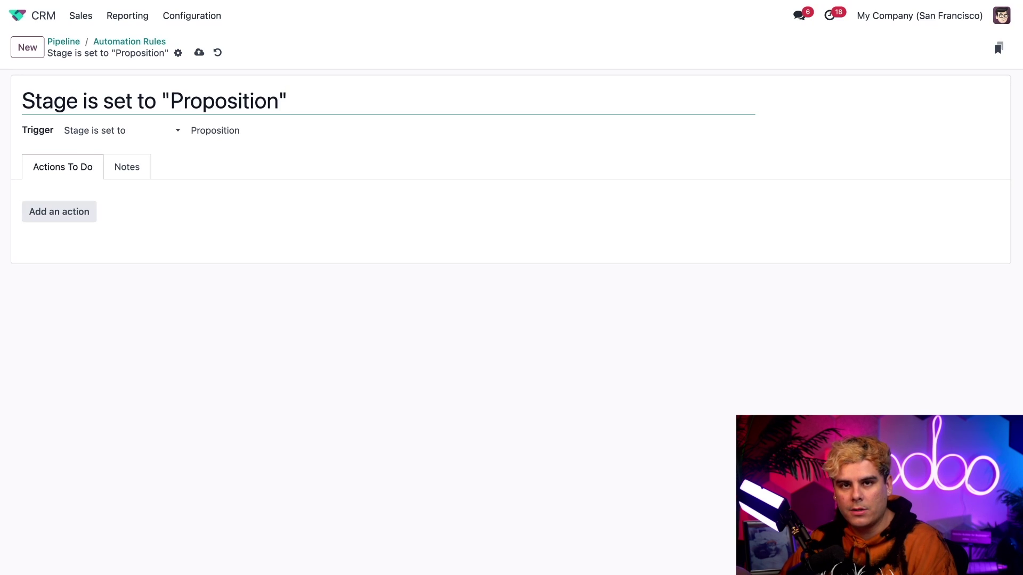
- Rename the automation rule to 'Qualified Opp rule'
left_click_drag(170, 104, 159, 107)
triple_click(159, 107)
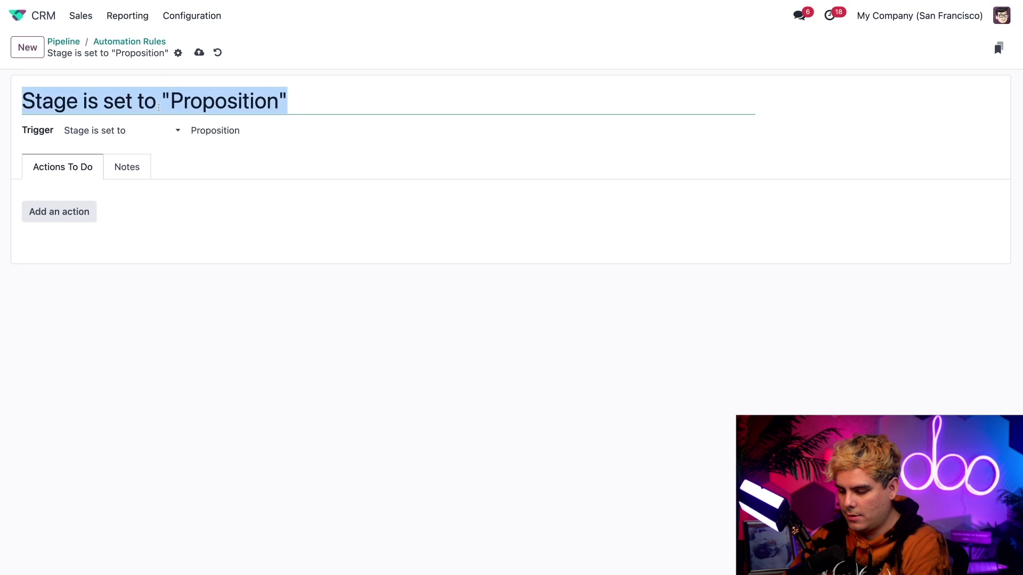
type("Qualified Opp s")
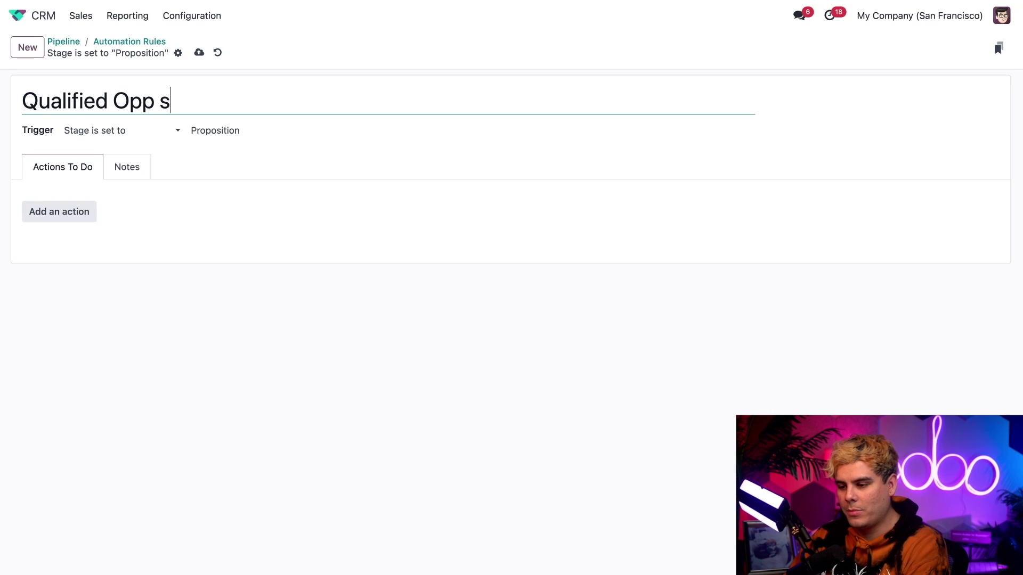
key("BackSpace")
type("rules")
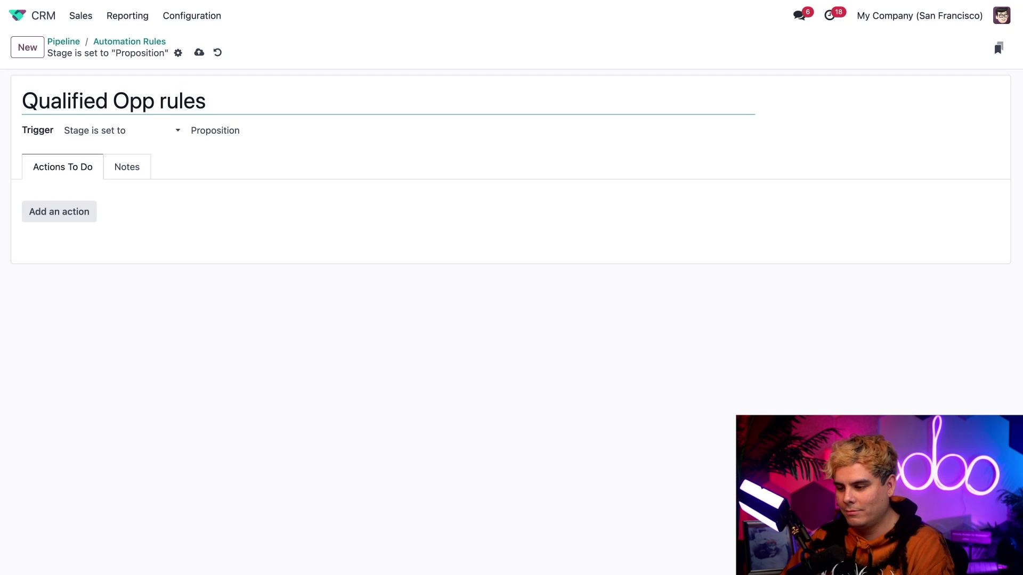
key("BackSpace")
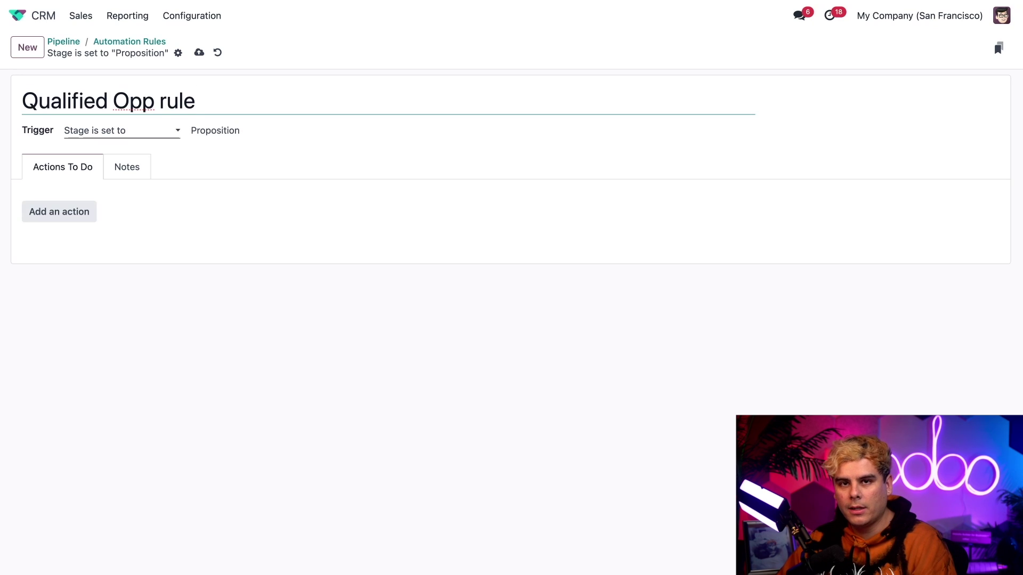
- Set the rule's trigger to 'Stage is set to' Qualified
left_click(122, 130)
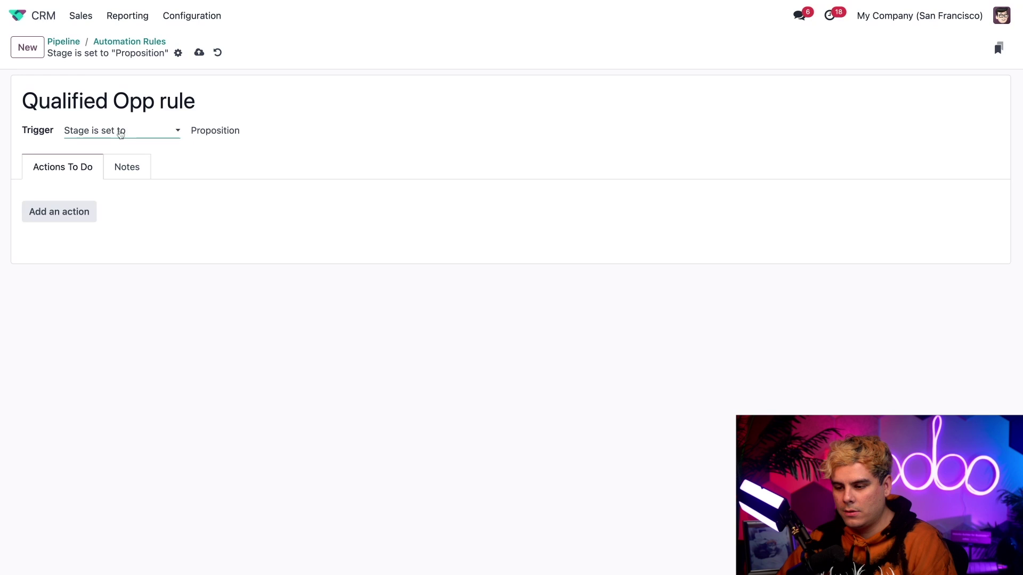
left_click(131, 139)
key("Down")
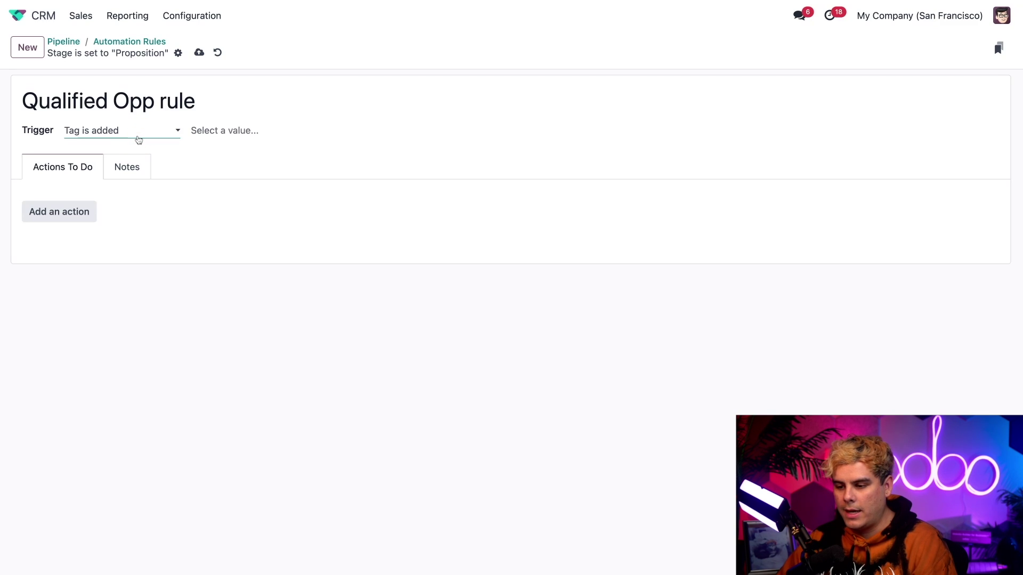
key("Down")
key("Down")
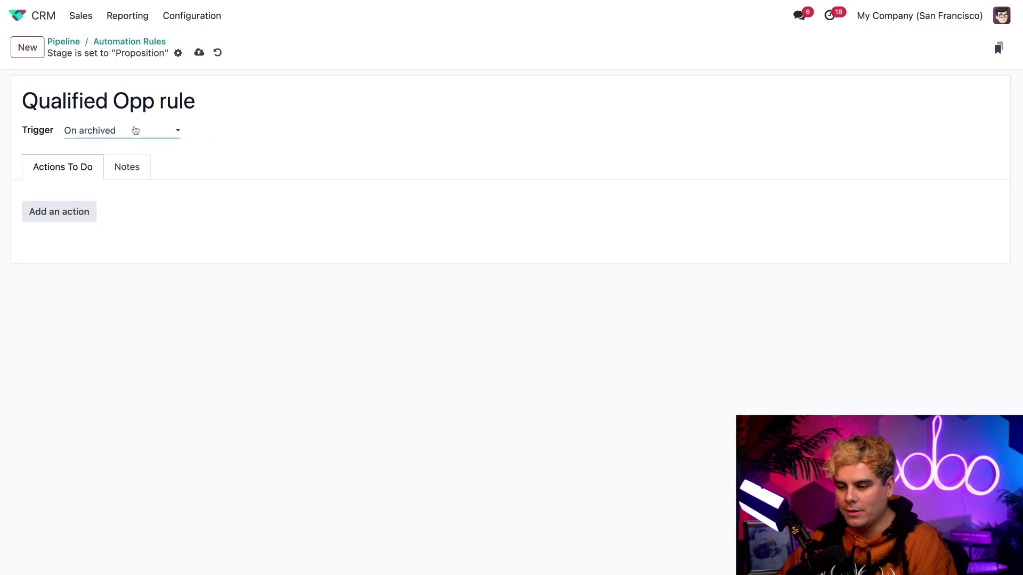
key("Down")
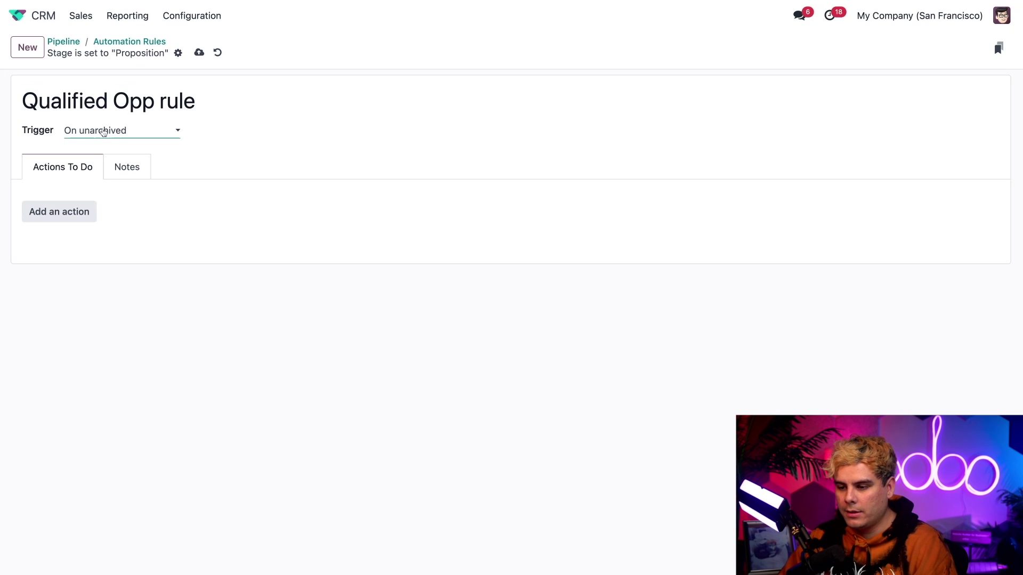
left_click(105, 58)
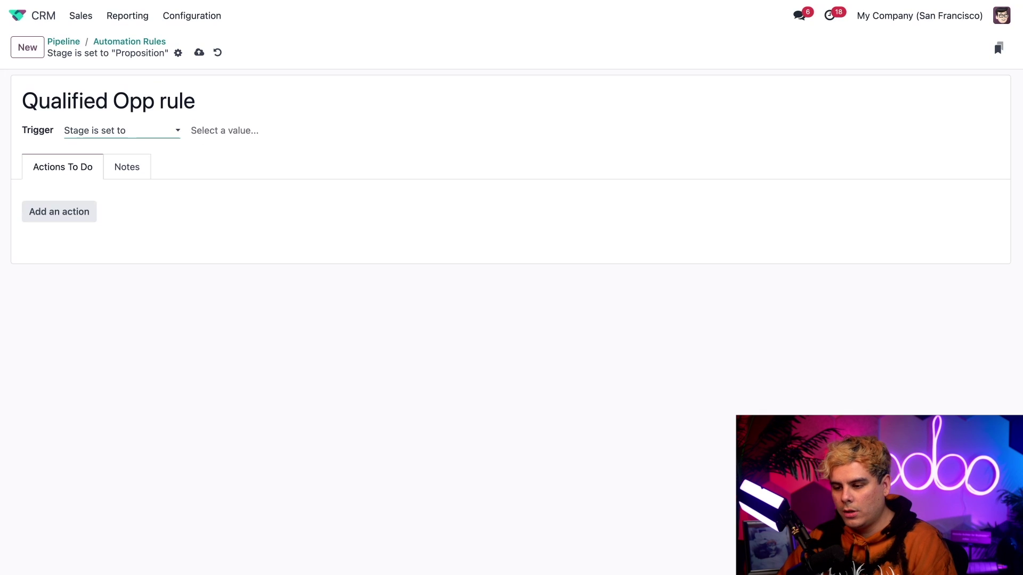
left_click(242, 130)
left_click(237, 168)
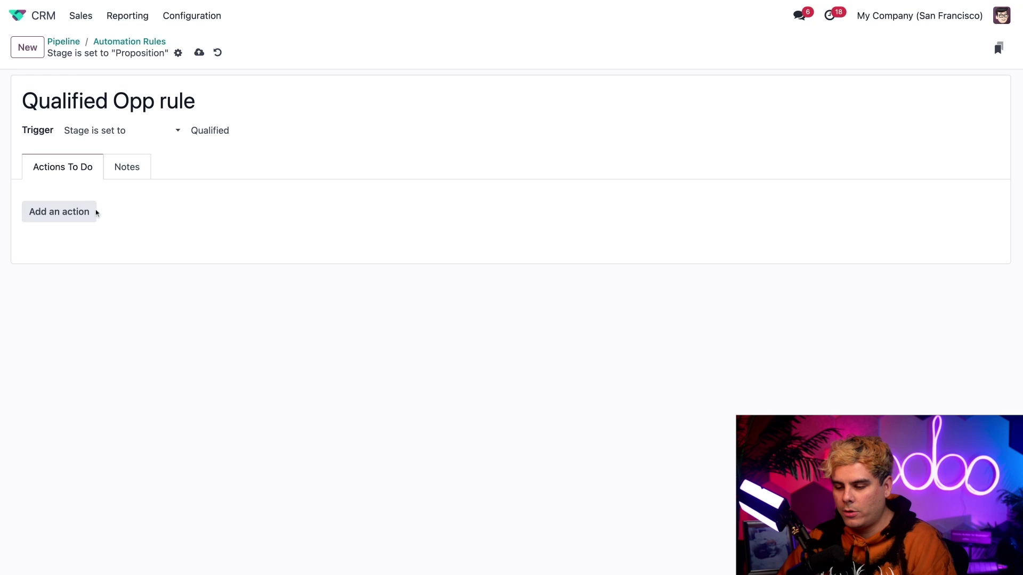
- Add a Send Email action using the 'Welcome to the Stealthy Family' template
left_click(72, 212)
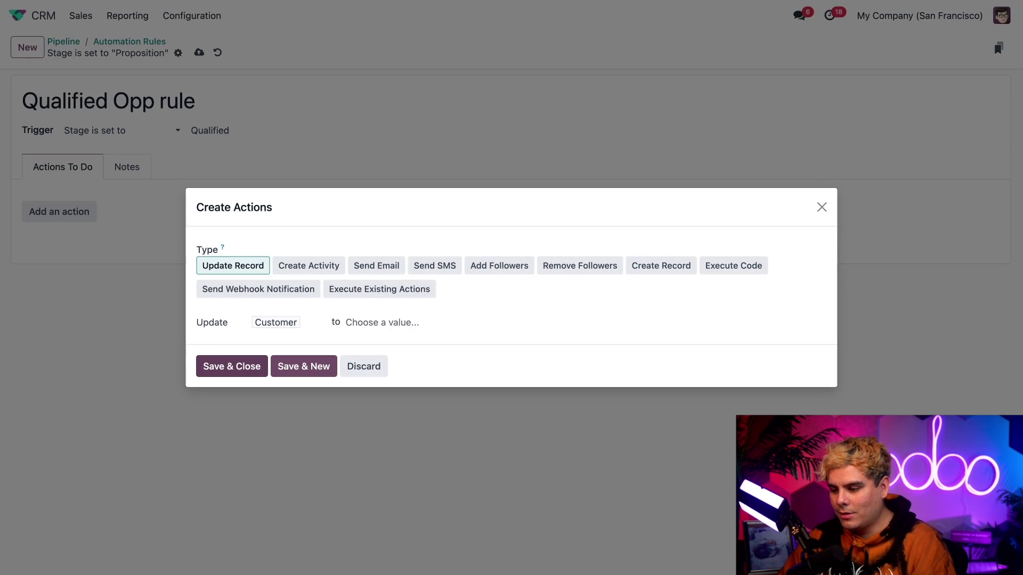
left_click(374, 266)
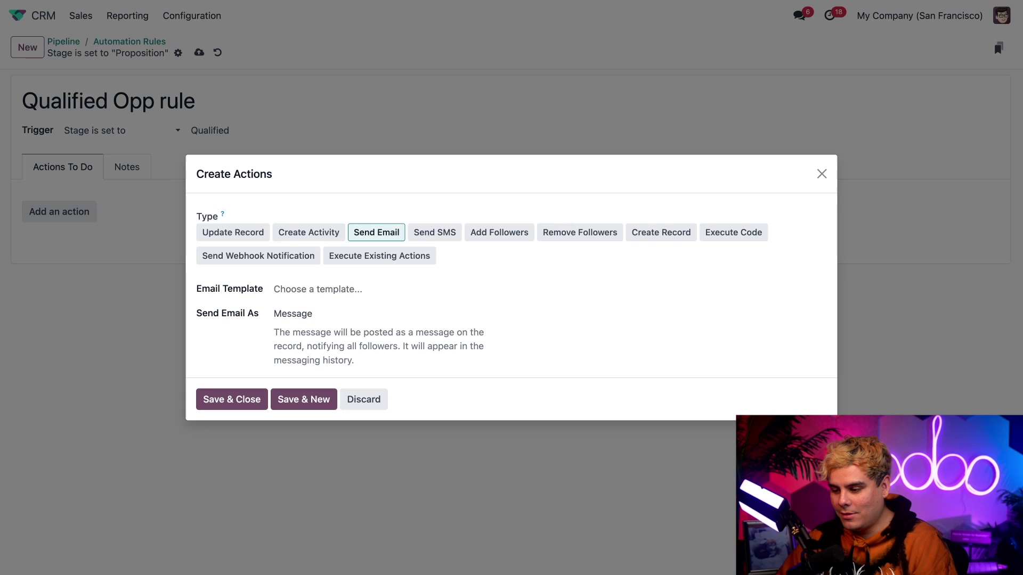
left_click(354, 291)
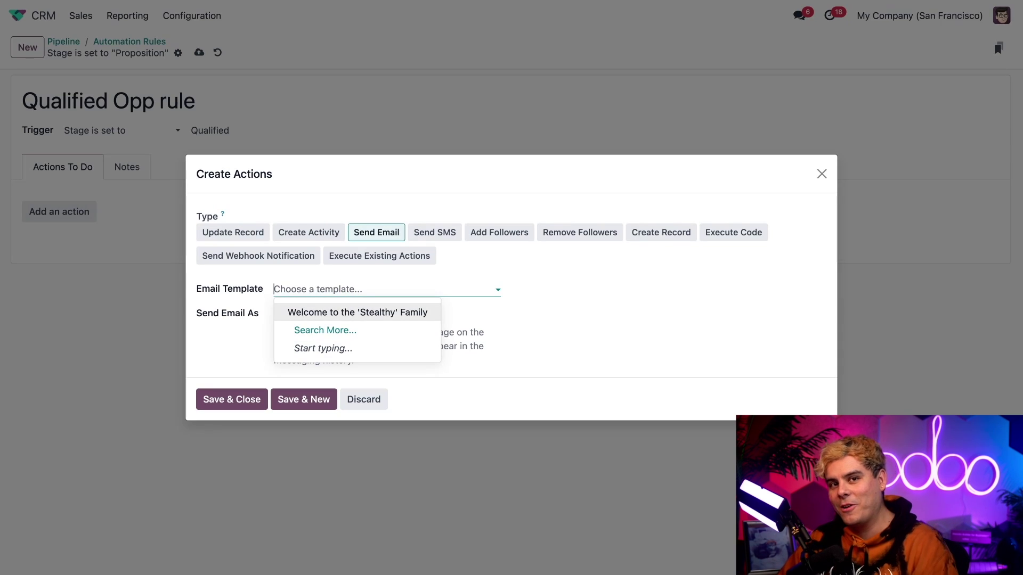
left_click(353, 315)
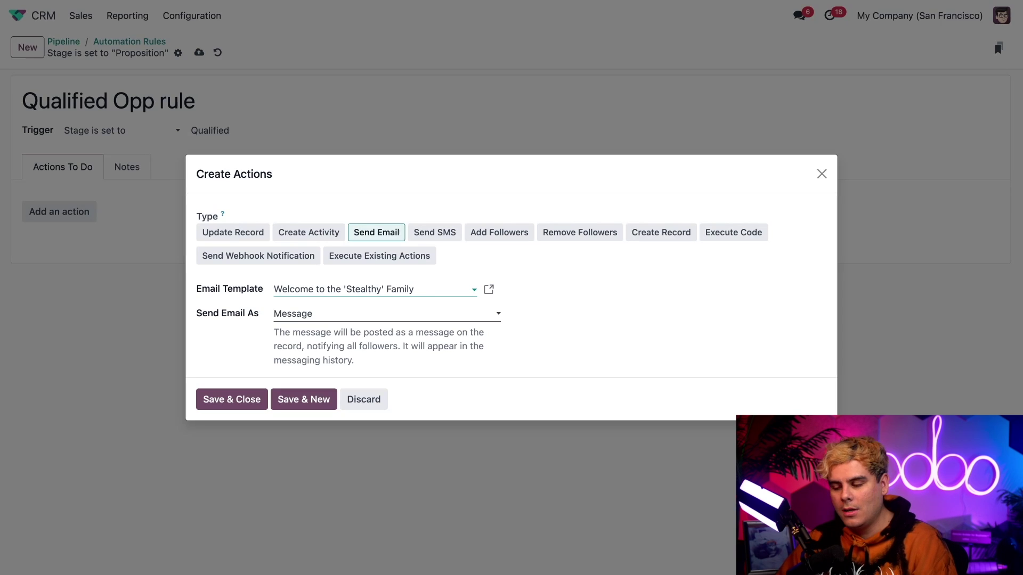
- Post the welcome email as a Message on the record and save the action with Save & New
left_click(454, 320)
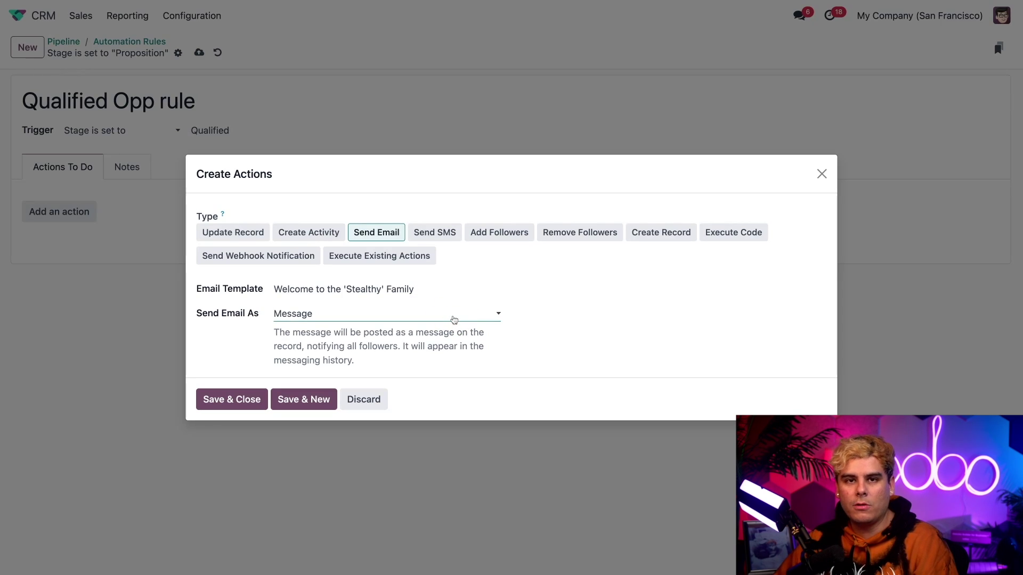
left_click(412, 325)
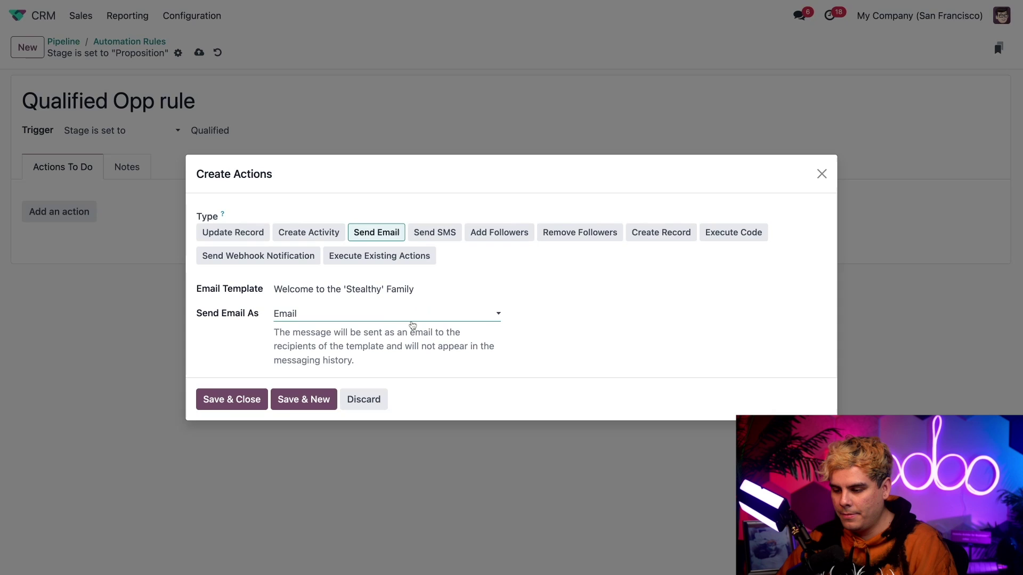
left_click(385, 325)
left_click(381, 325)
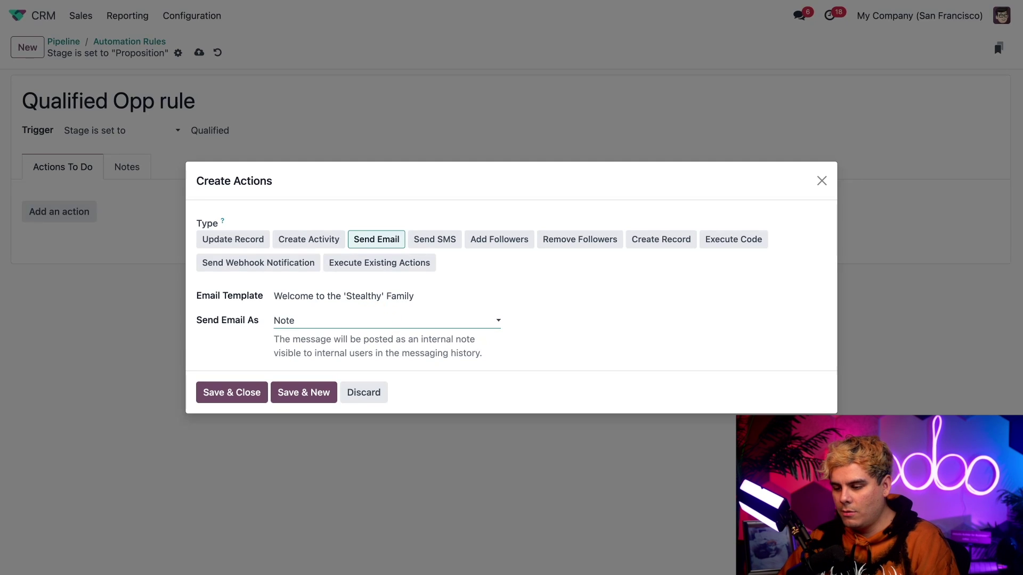
left_click(299, 309)
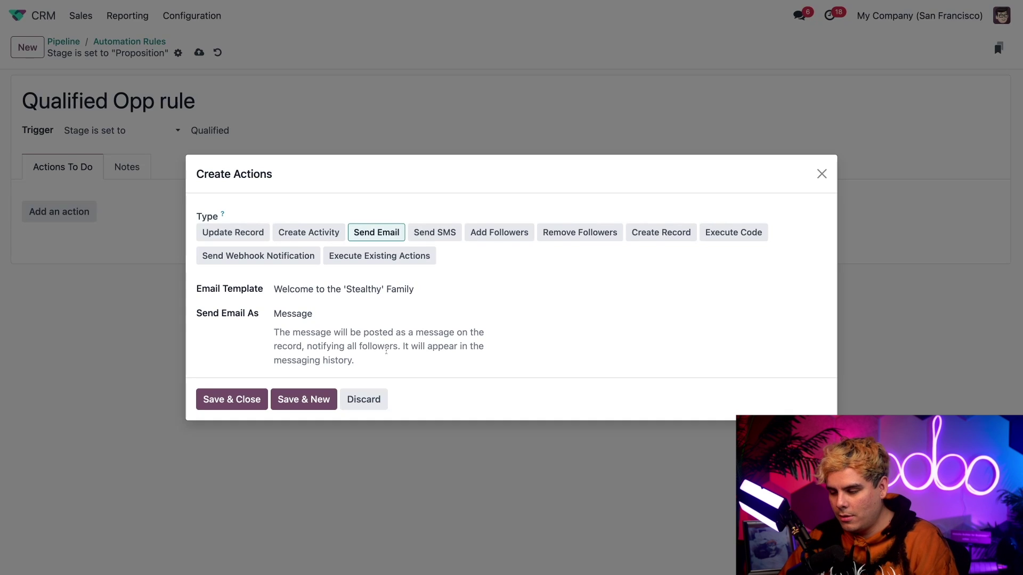
left_click(302, 397)
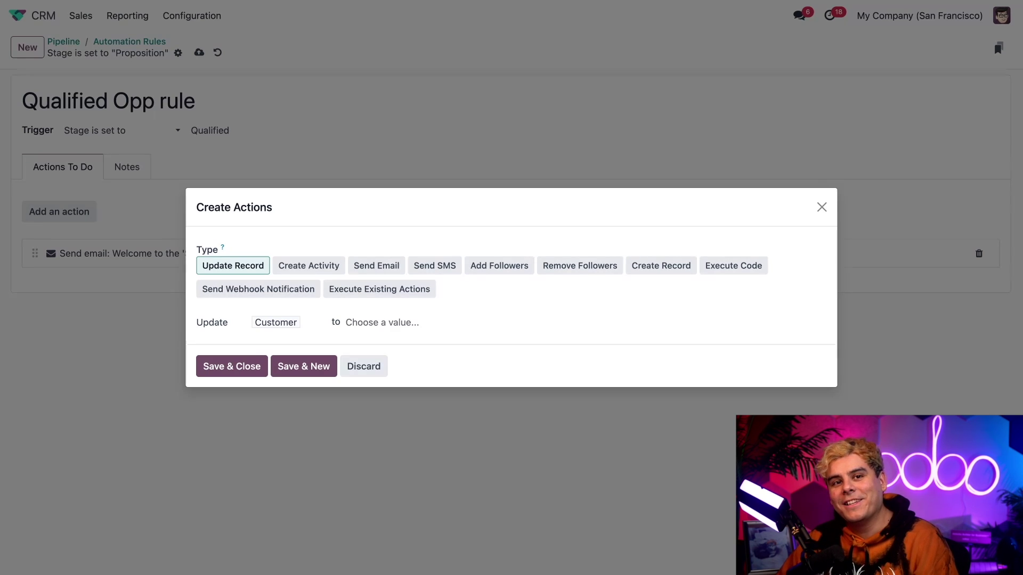
- Add an Add Followers action that makes a chosen user a follower, and save it
left_click(499, 269)
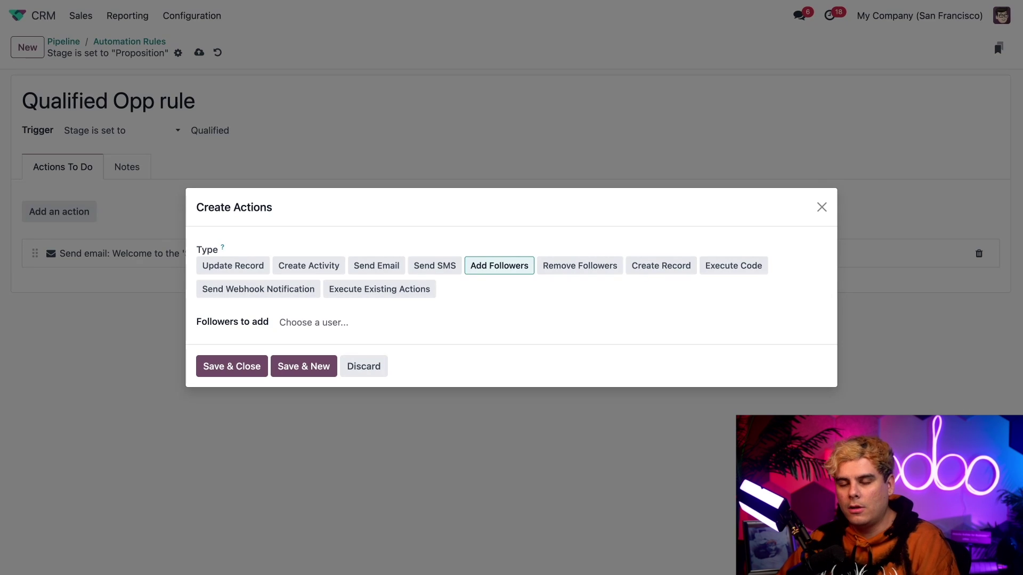
left_click(314, 324)
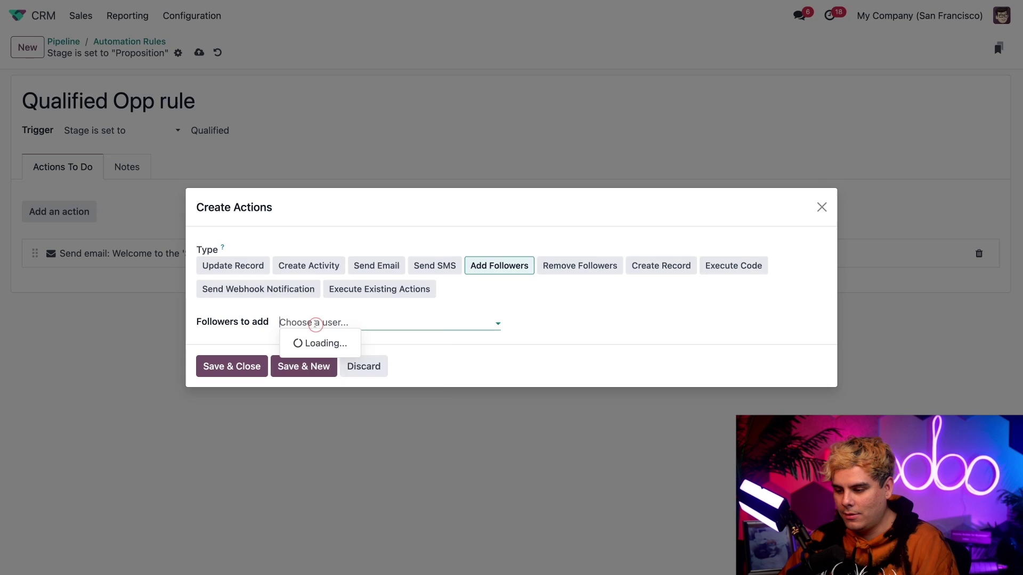
left_click(314, 363)
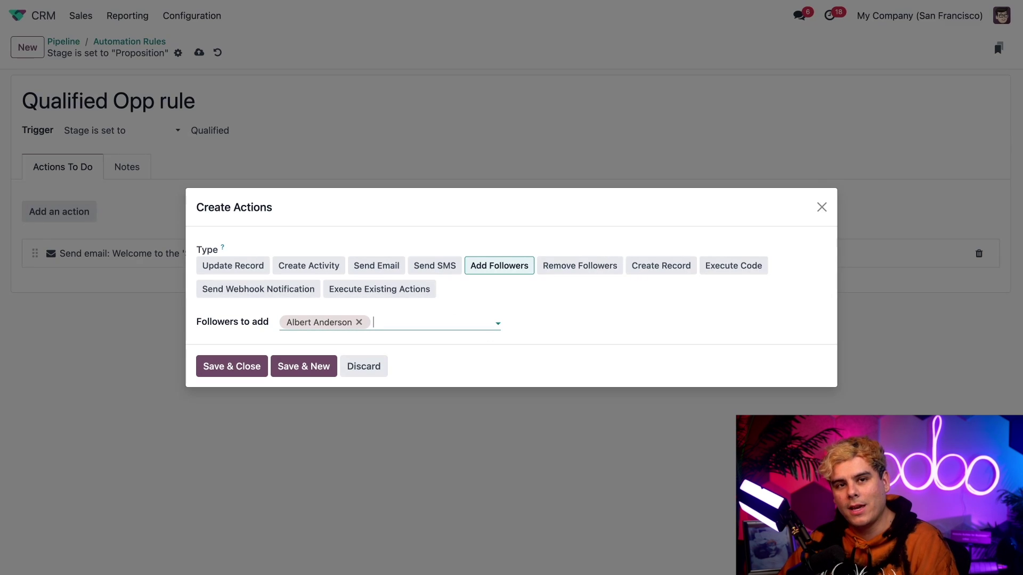
left_click(304, 366)
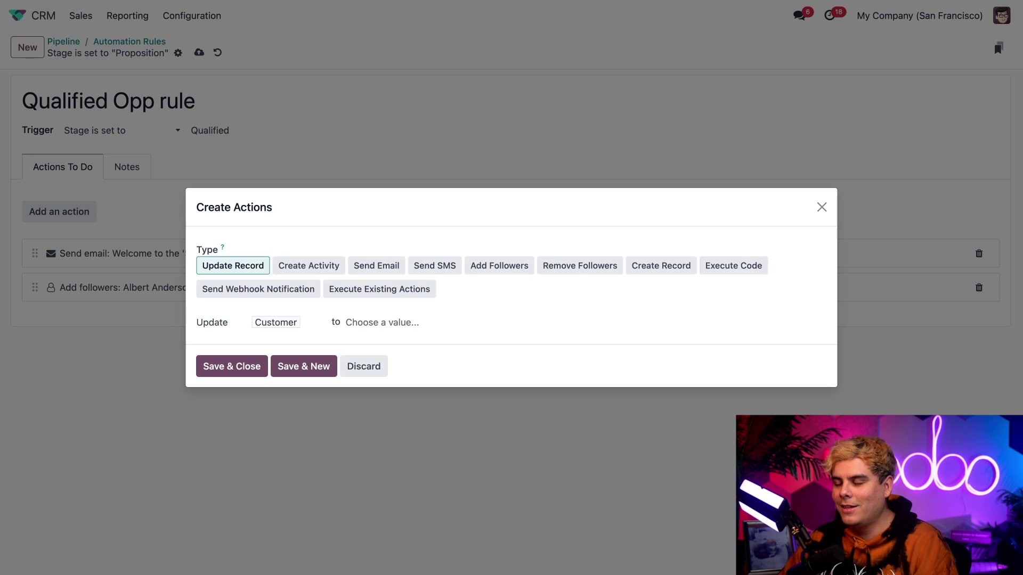
- Make the new action create a Call activity titled 'Follow Up Call'
left_click(322, 269)
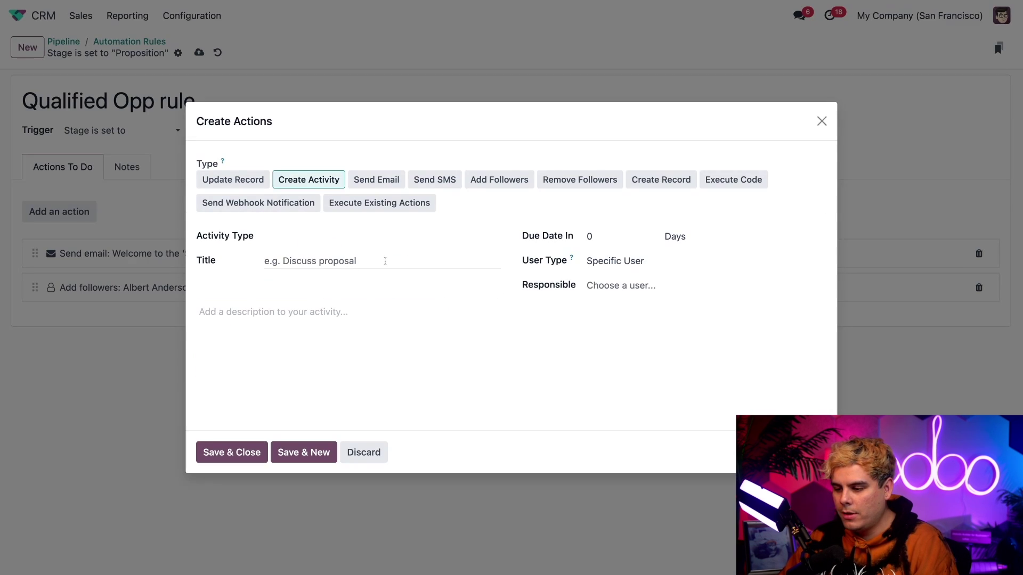
left_click(389, 235)
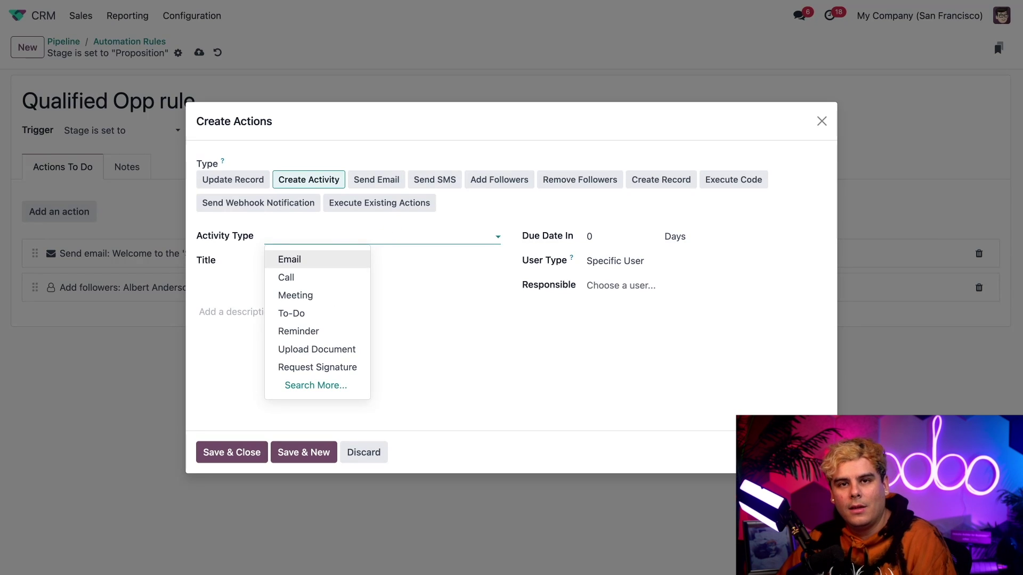
left_click(322, 275)
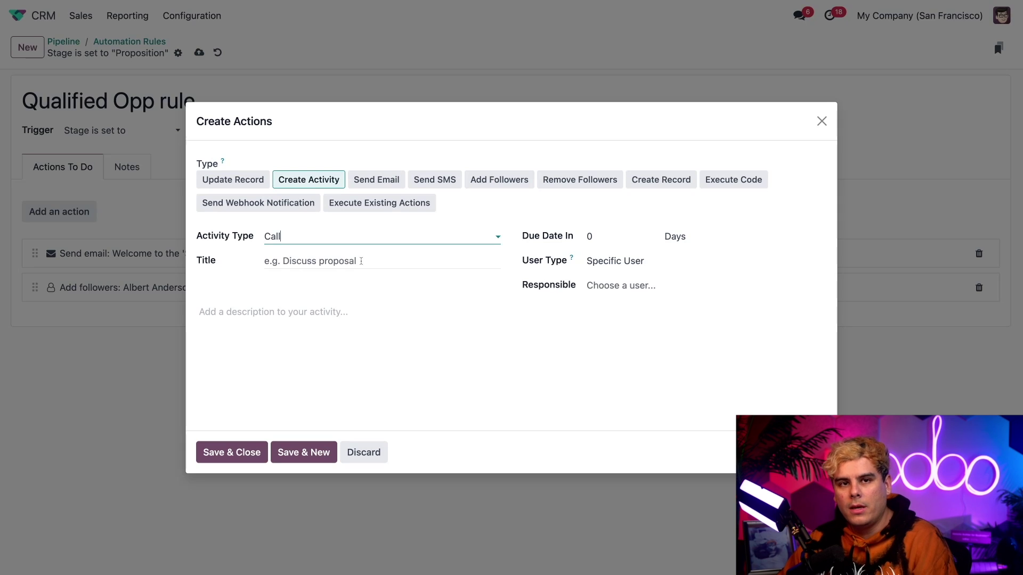
left_click(277, 261)
type("Follw up")
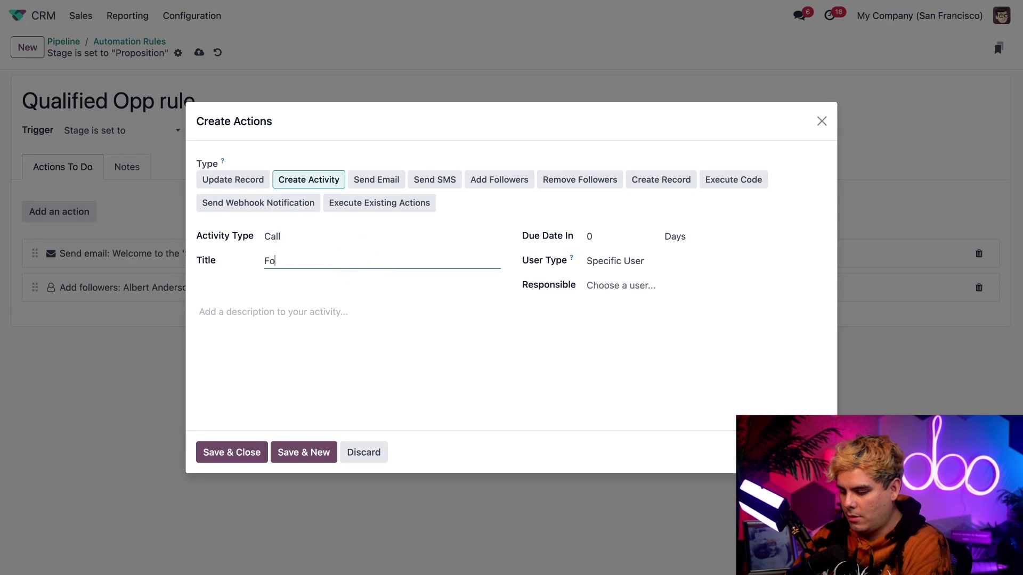
key("BackSpace")
key("BackSpace")
key("BackSpace")
key("BackSpace")
type("ow")
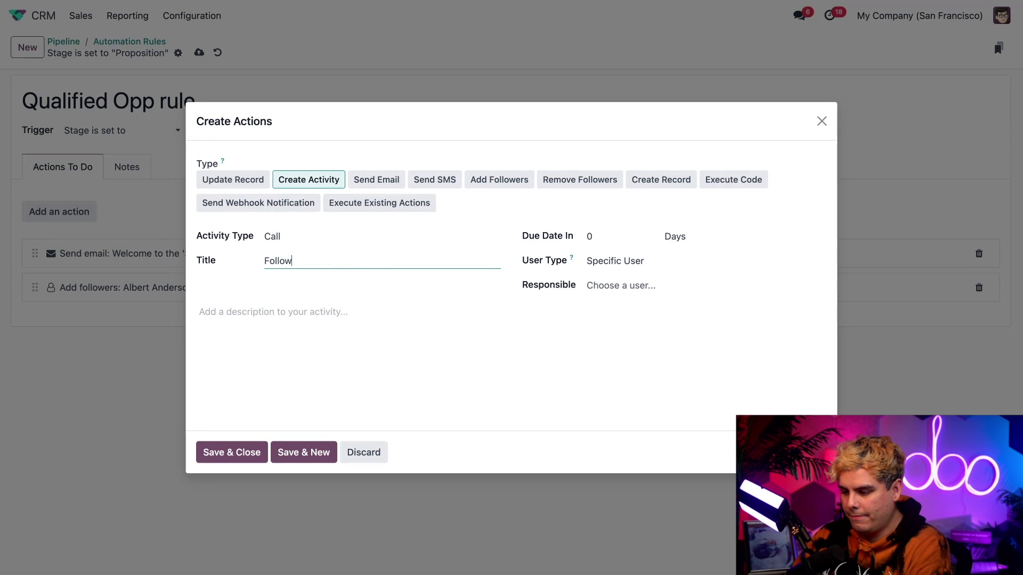
type(" Up Call")
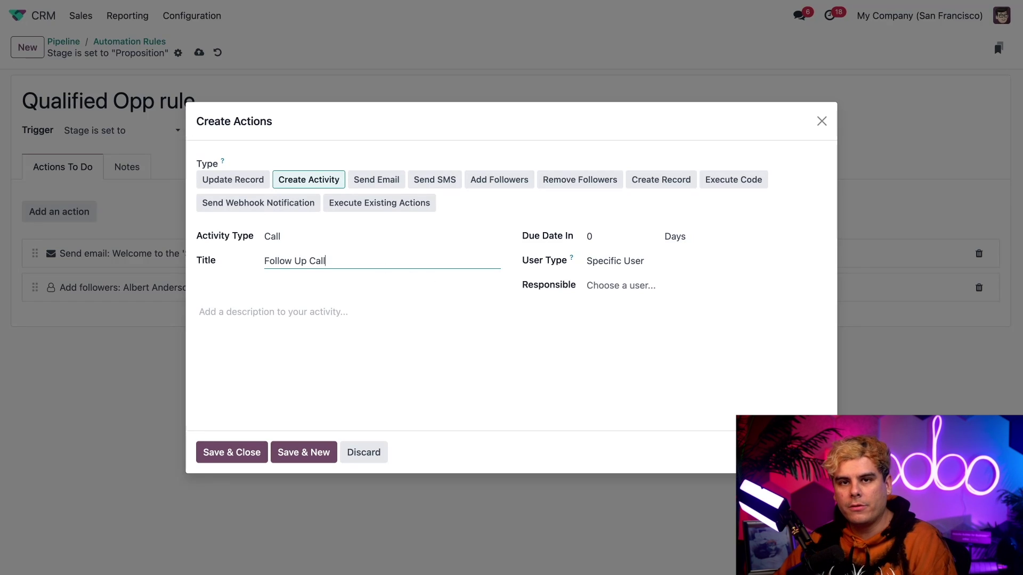
- Set the Follow Up Call's due date to 1 week after the trigger
left_click(679, 238)
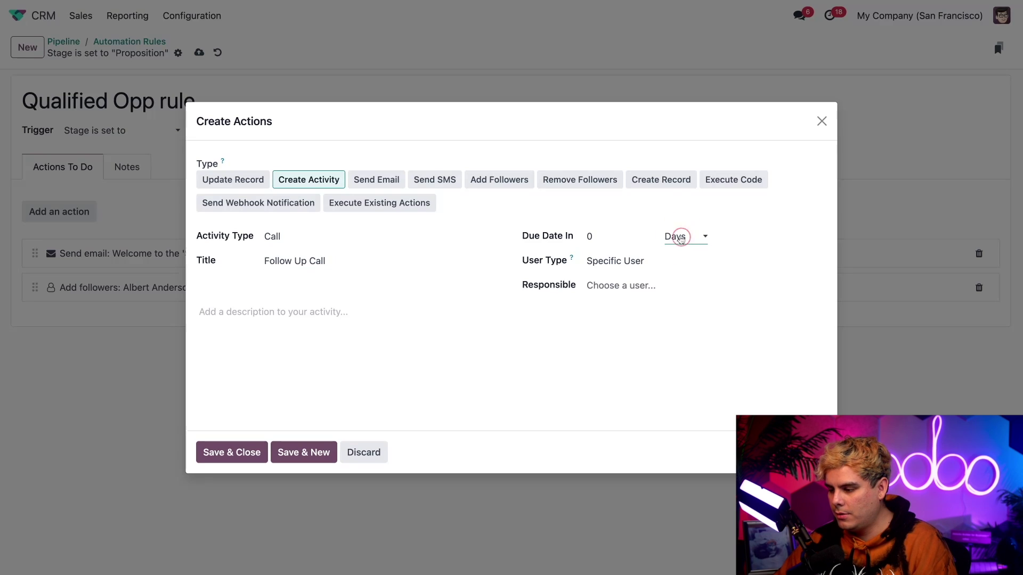
key("Down")
key("shift+Tab")
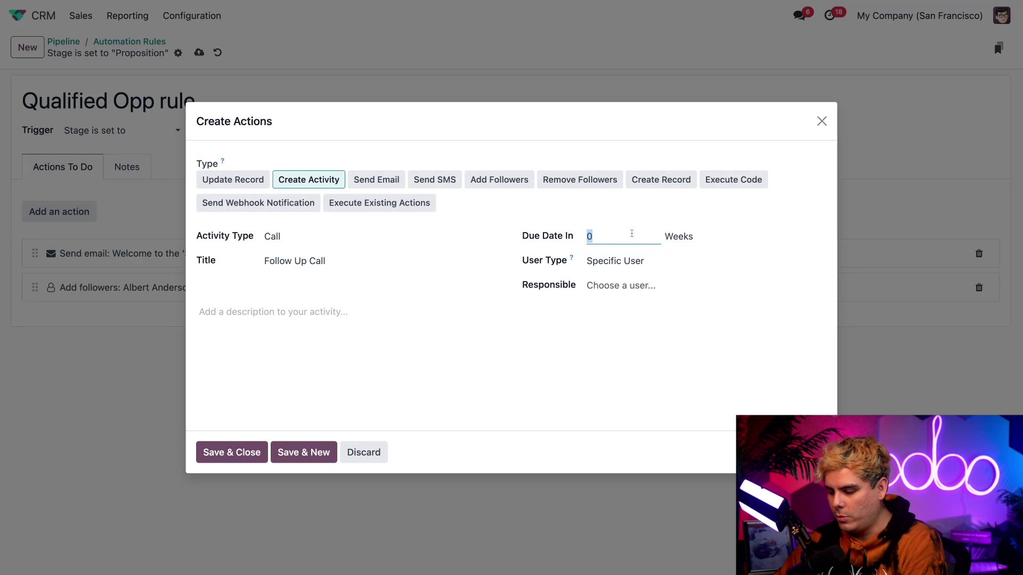
type("1")
key("Tab")
left_click(687, 240)
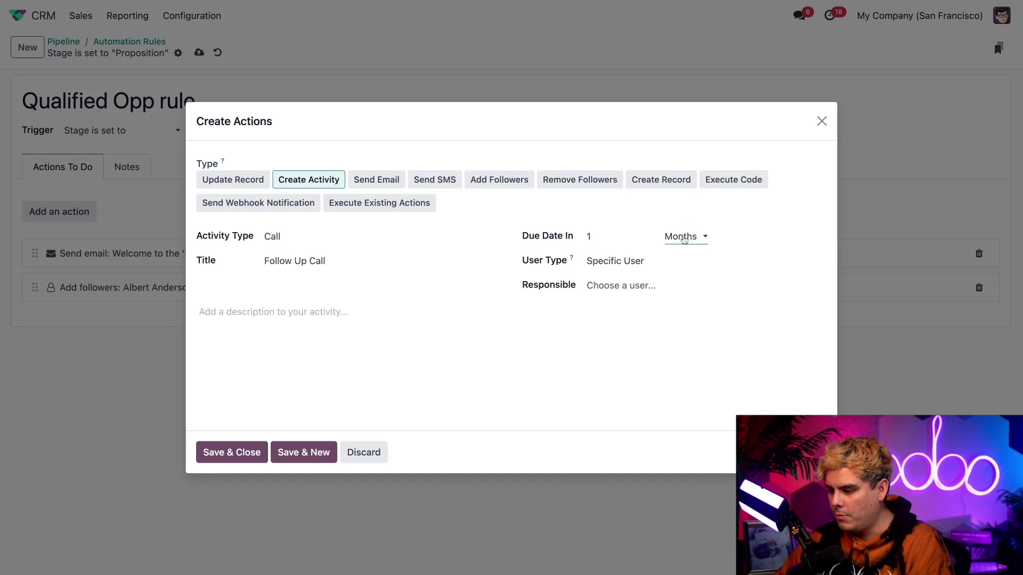
left_click(732, 242)
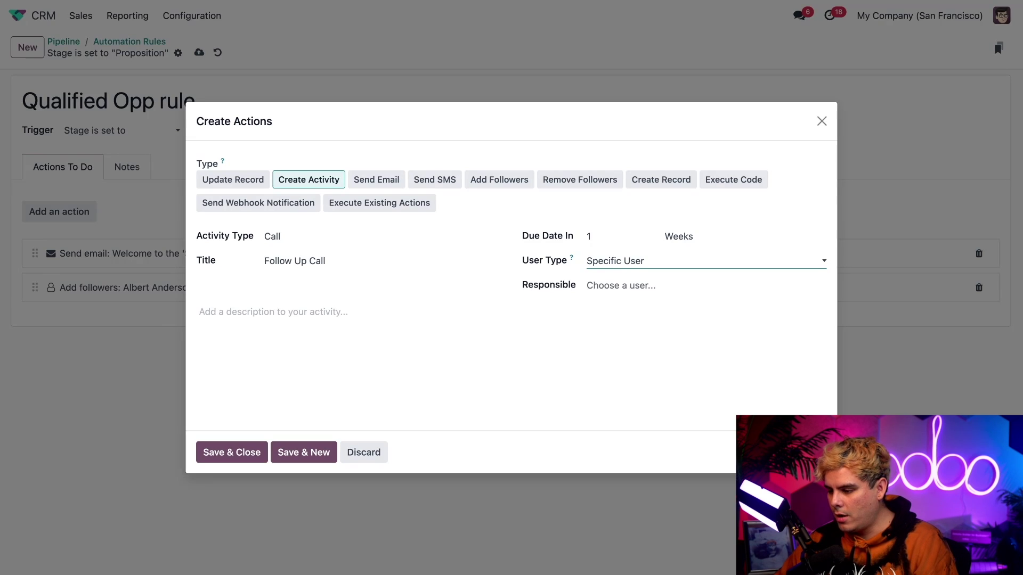
- Toggle User Type between Dynamic User and Specific User, leaving it on Specific User
left_click(635, 266)
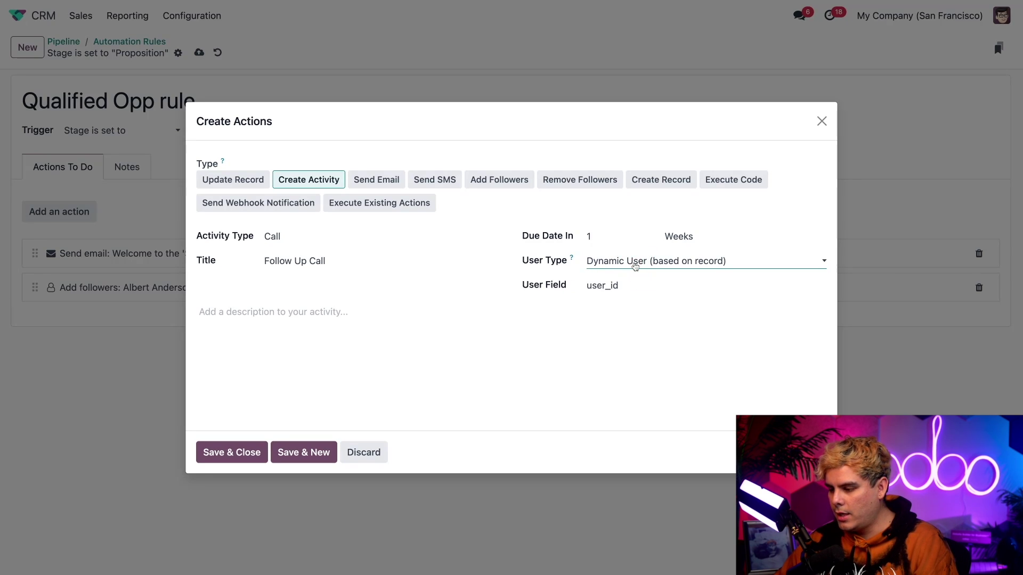
left_click(634, 266)
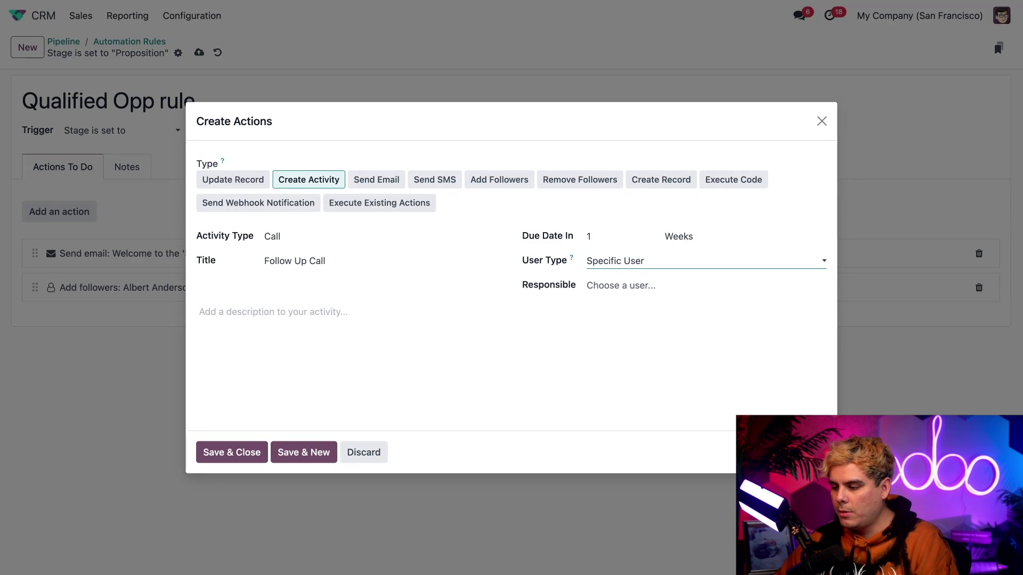
left_click(733, 271)
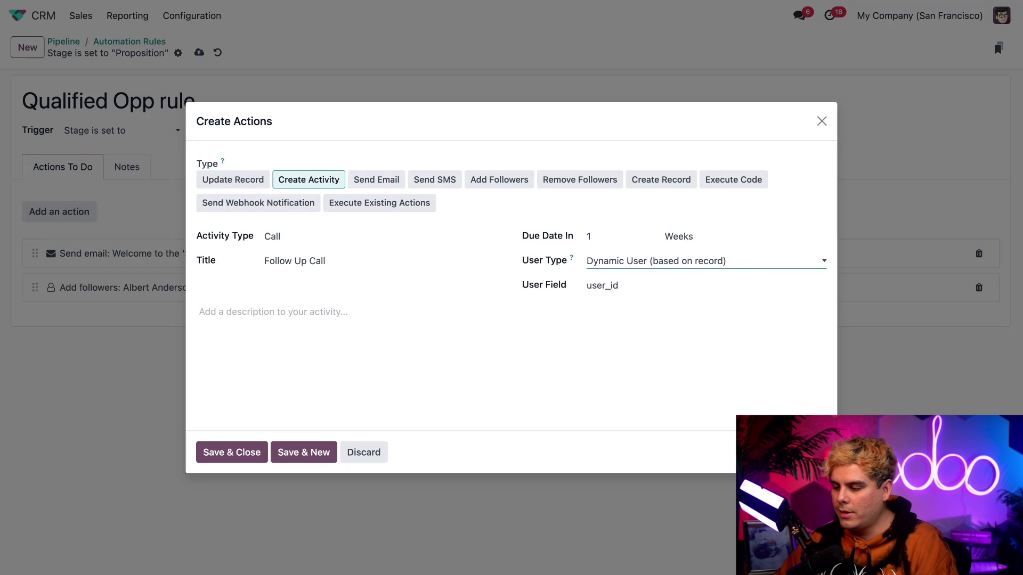
left_click(703, 258)
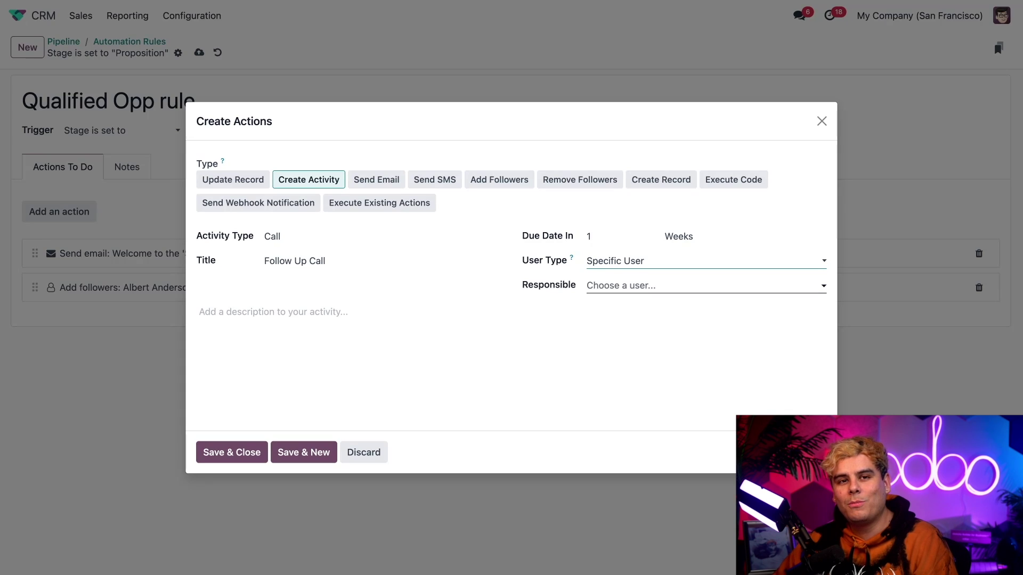
- Make a chosen salesperson responsible for the Follow Up Call and save the action
left_click(625, 286)
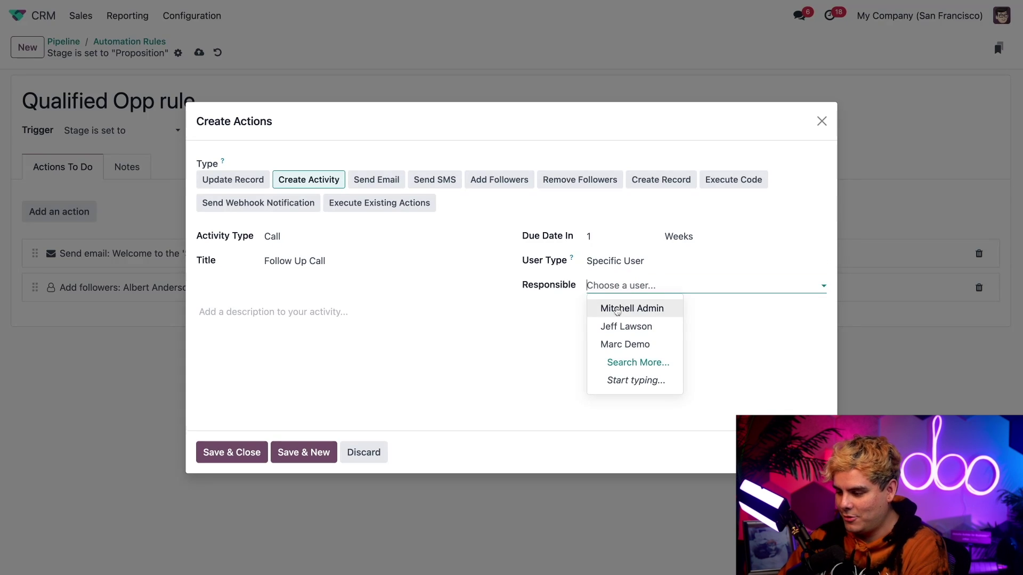
left_click(616, 327)
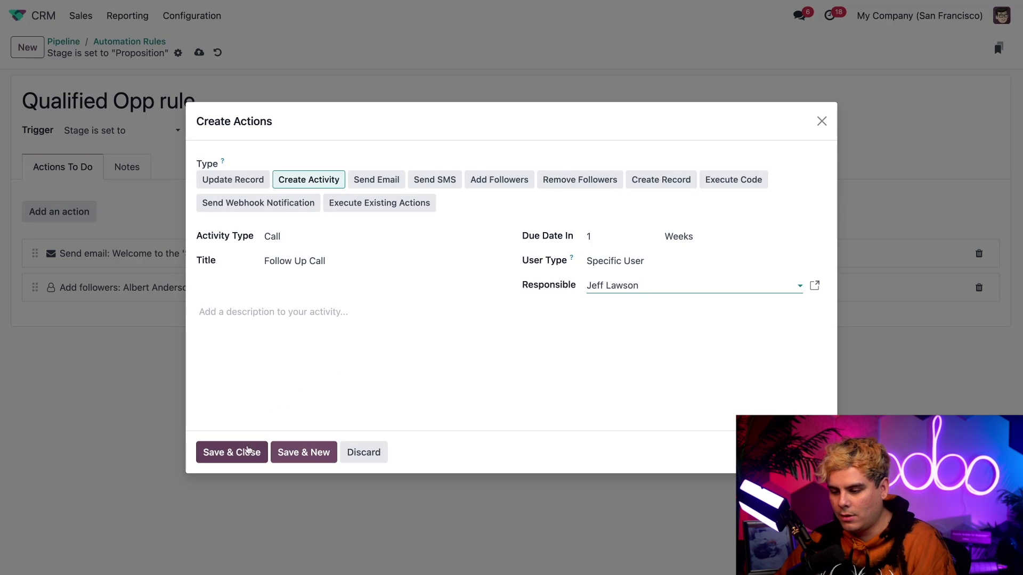
left_click(245, 452)
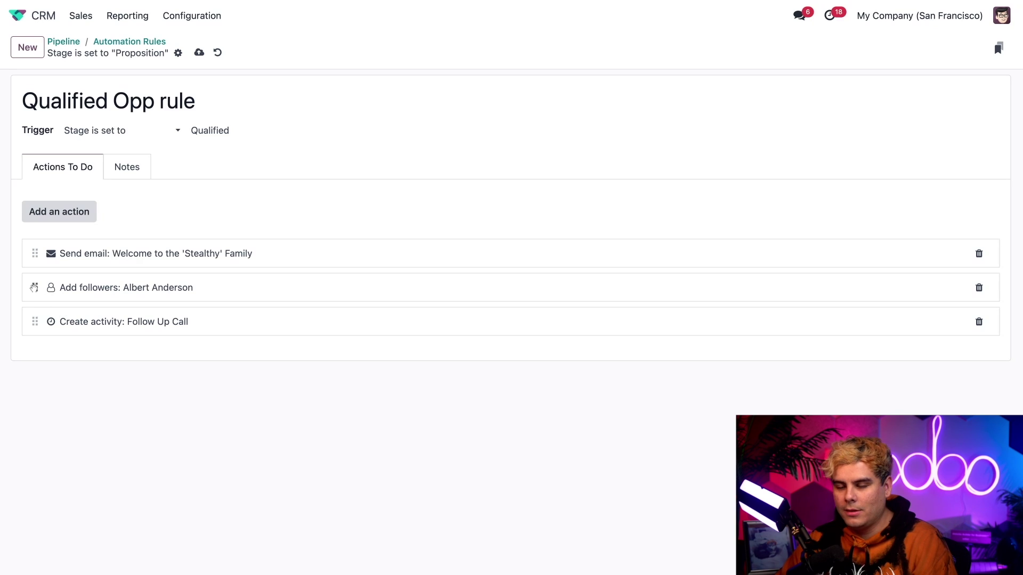
left_click_drag(34, 288, 72, 302)
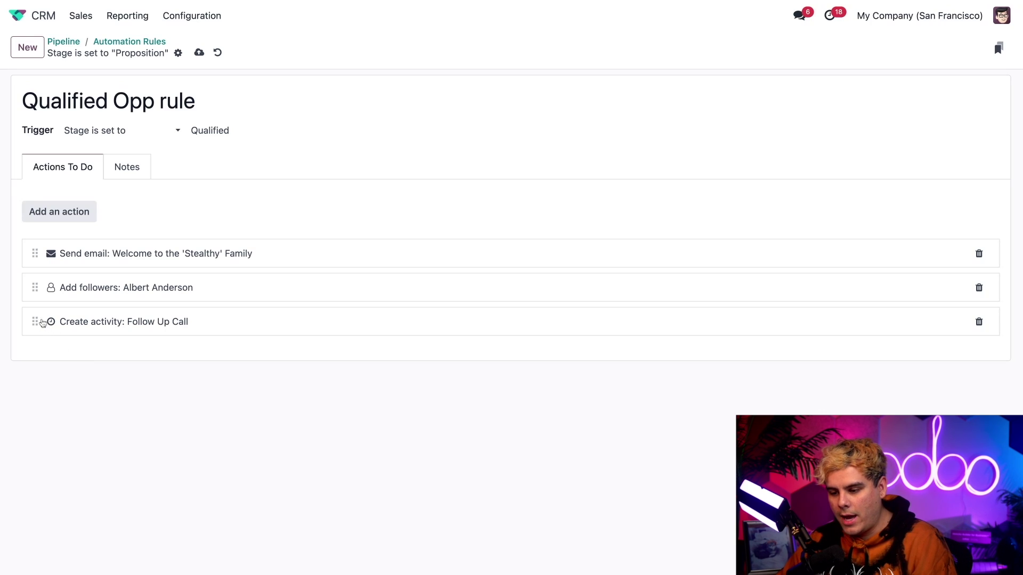
left_click_drag(32, 288, 63, 278)
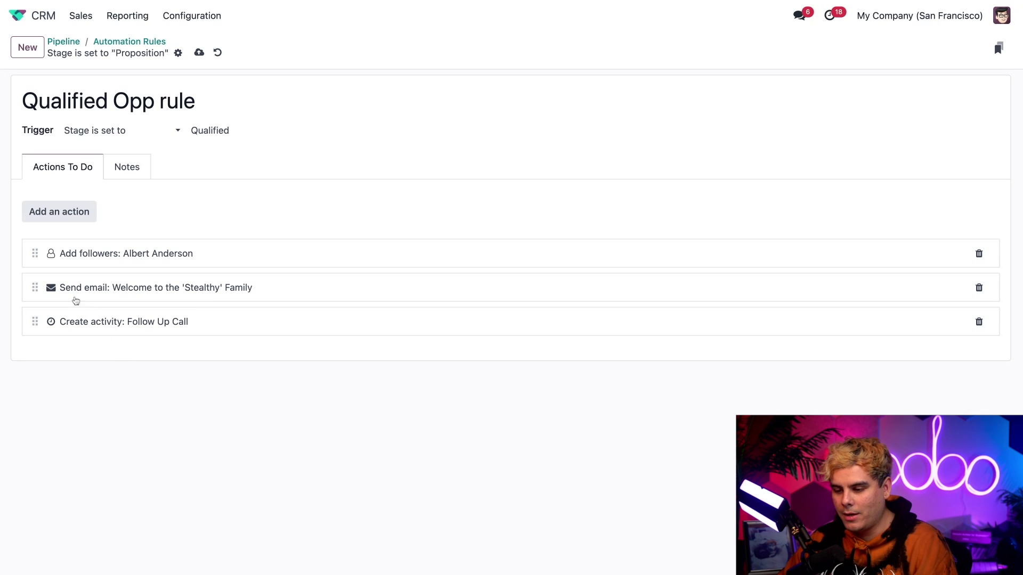
left_click_drag(35, 254, 37, 296)
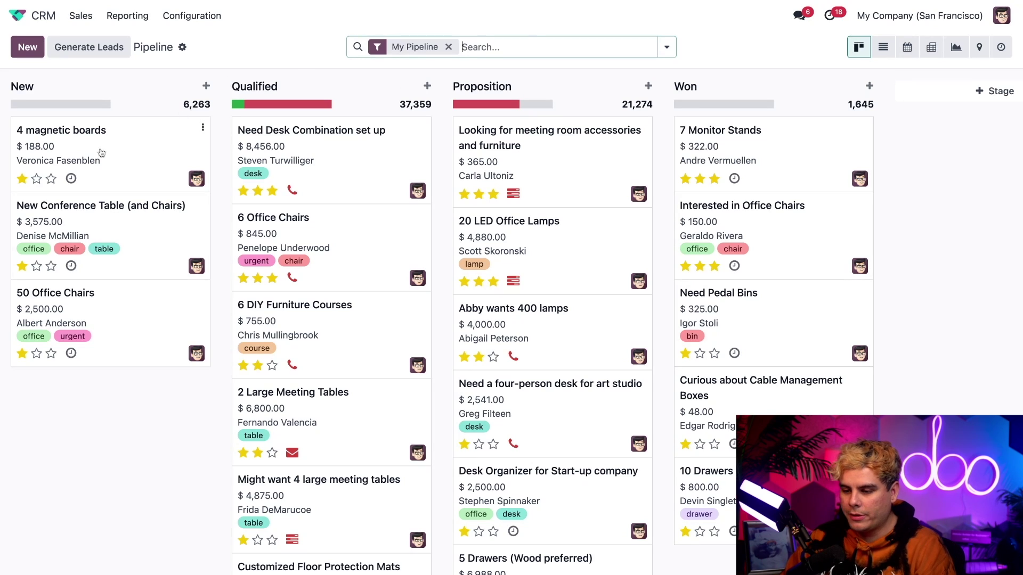
- Open the 'New Conference Table (and Chairs)' opportunity from the New column
left_click(146, 222)
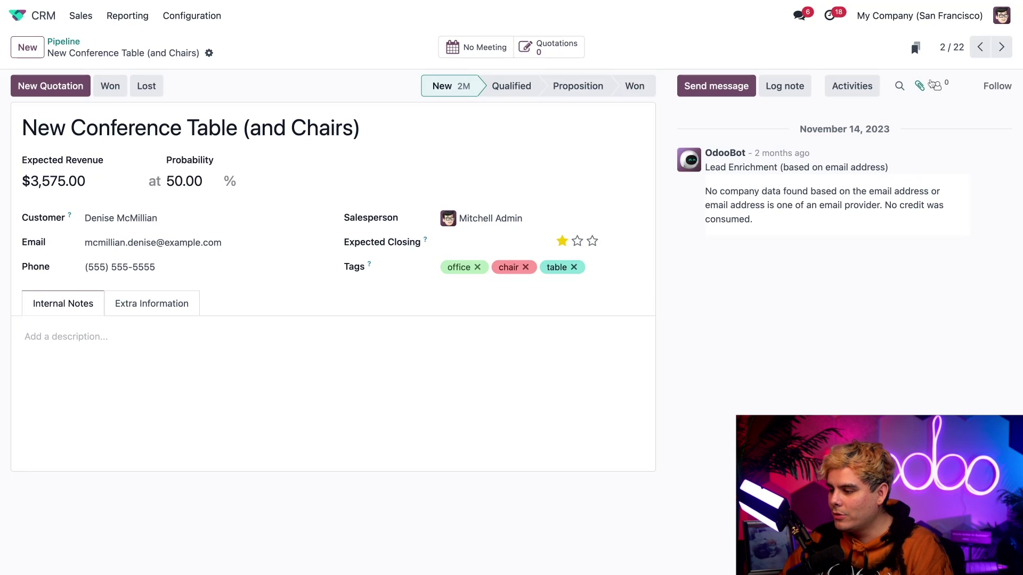
mouse_move(914, 175)
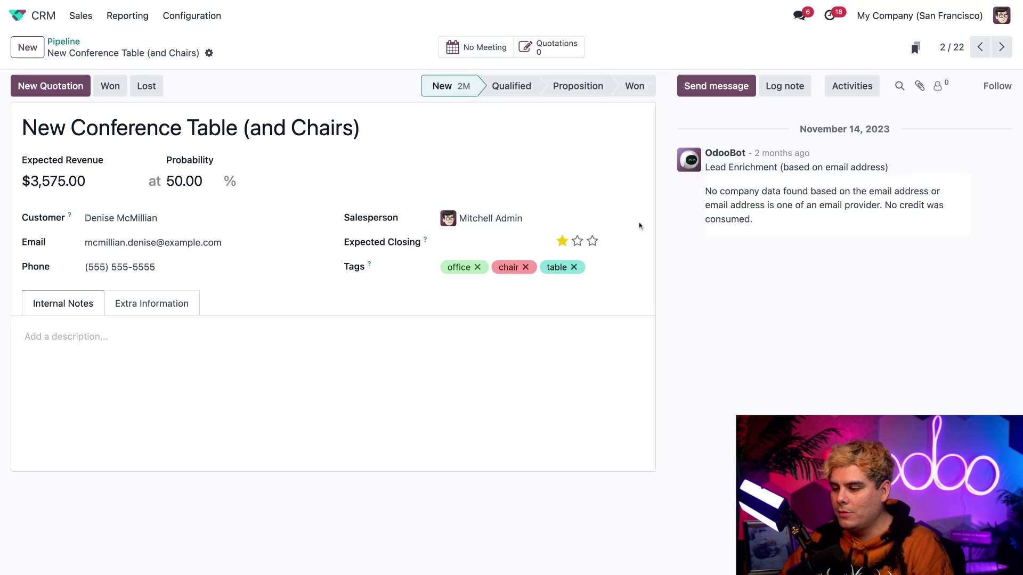
- Move the opportunity to Qualified and check its updated followers list
left_click(512, 91)
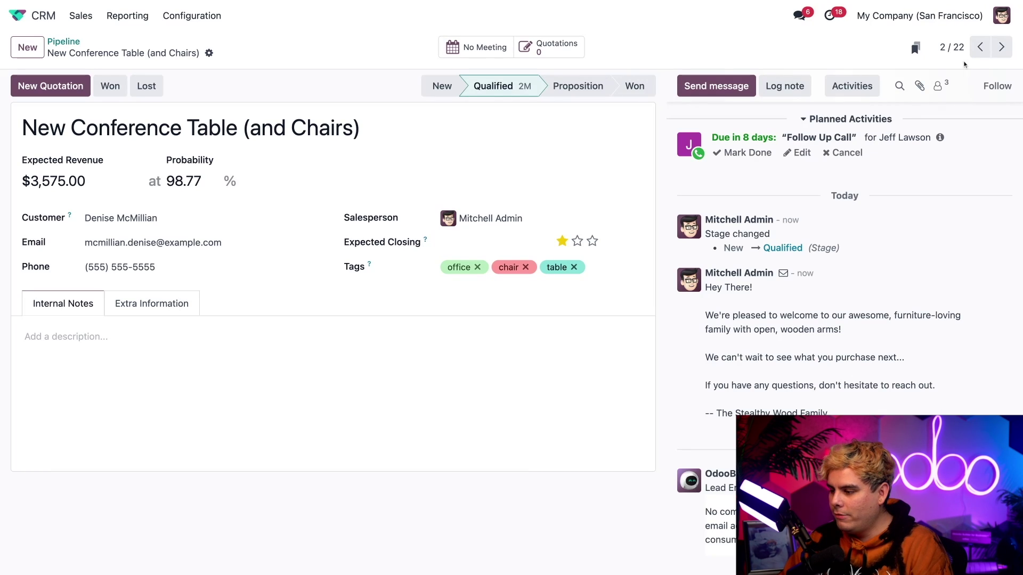
left_click(940, 87)
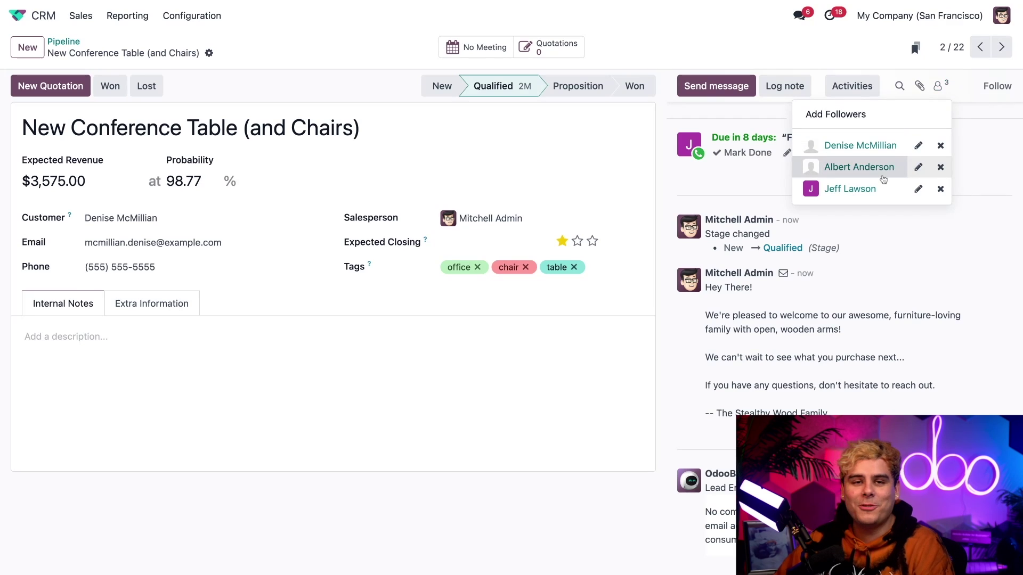